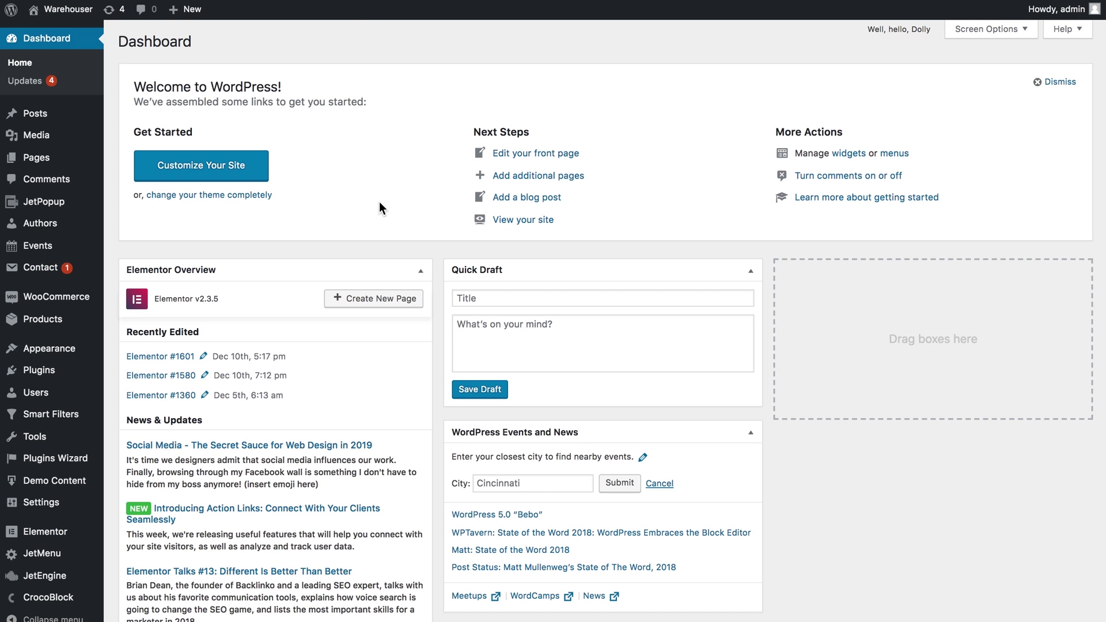
Create a new filter 'Price Range Tutorial' with label 'Price Range' and active label 'Price Range Set to'.
{"action": "mouse_move", "coordinate": [43, 425]}
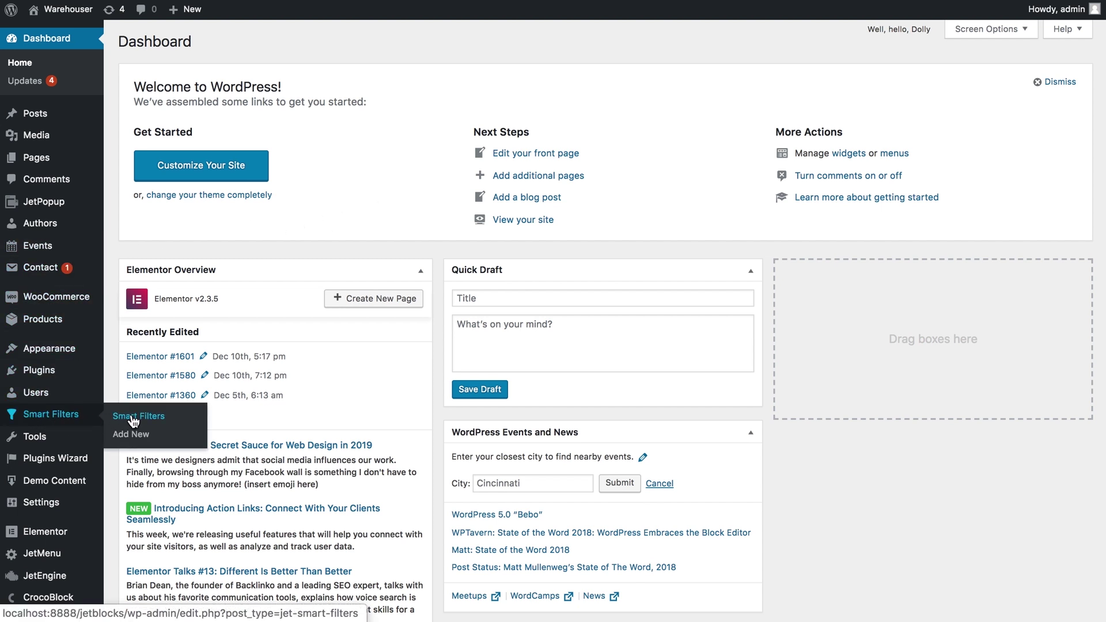
{"action": "left_click", "coordinate": [139, 439]}
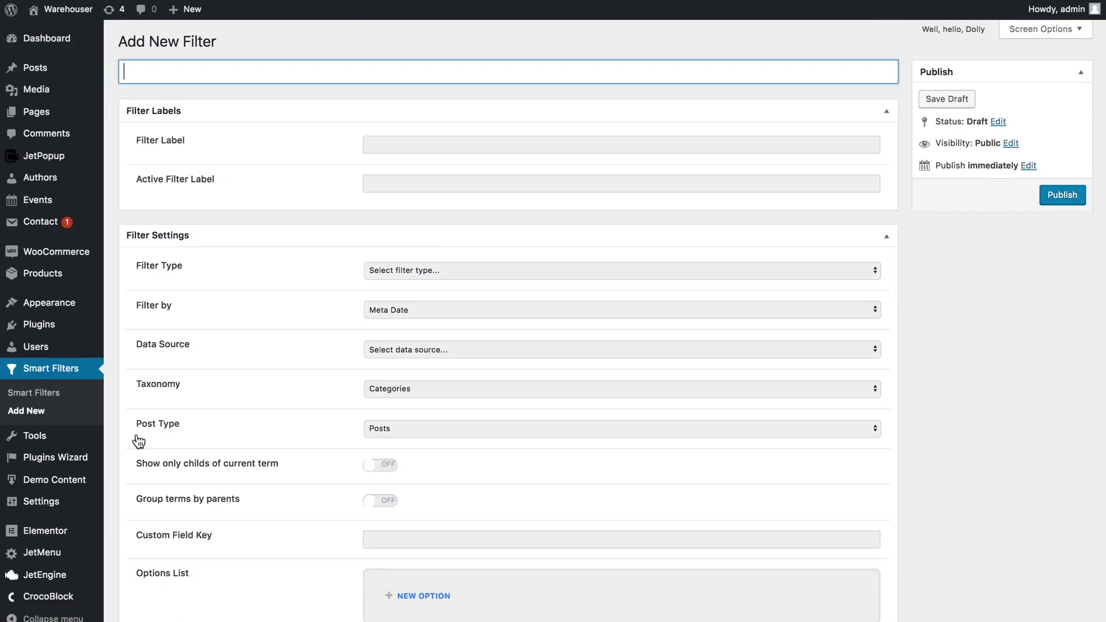
{"action": "type", "text": "Price Range Tutorial"}
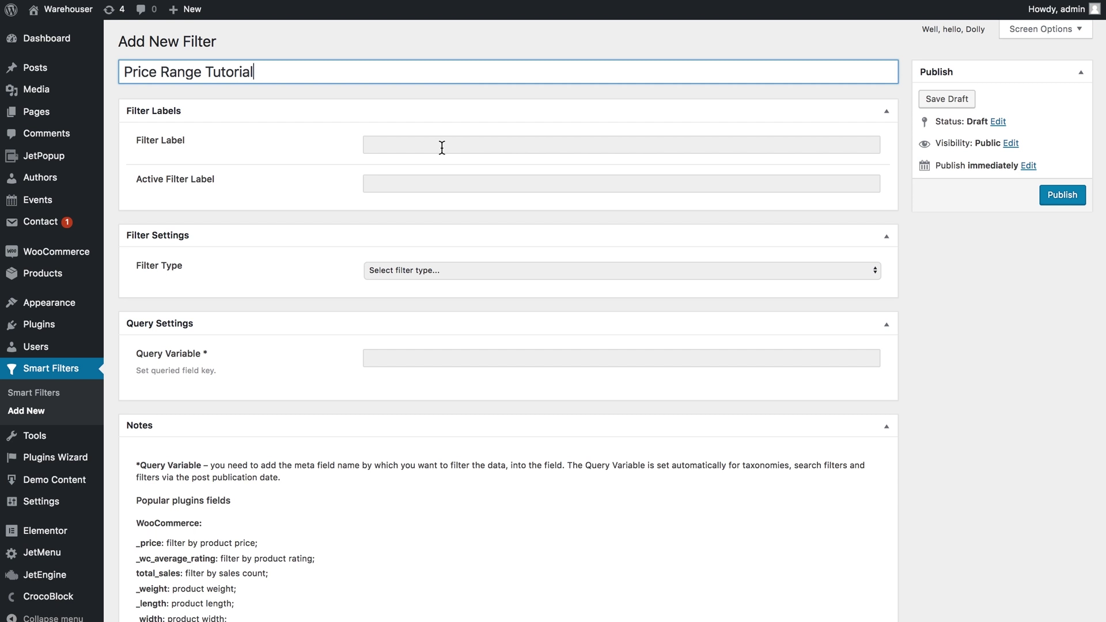
{"action": "left_click", "coordinate": [441, 148]}
{"action": "key", "text": "super+v"}
{"action": "key", "text": "Tab"}
{"action": "key", "text": "super+v"}
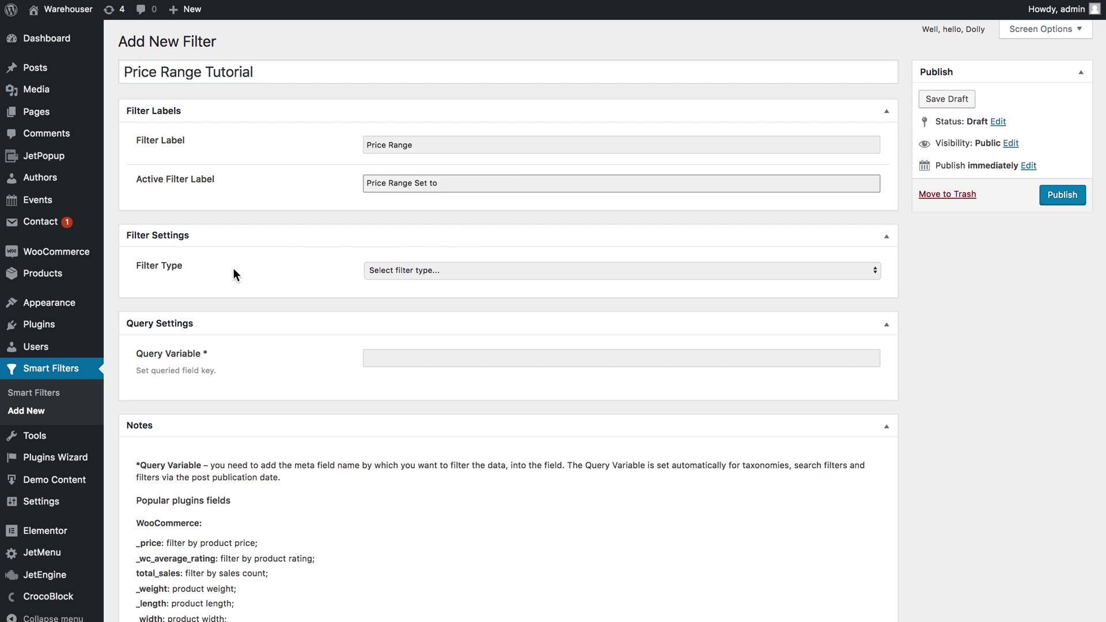
{"action": "left_click", "coordinate": [399, 270]}
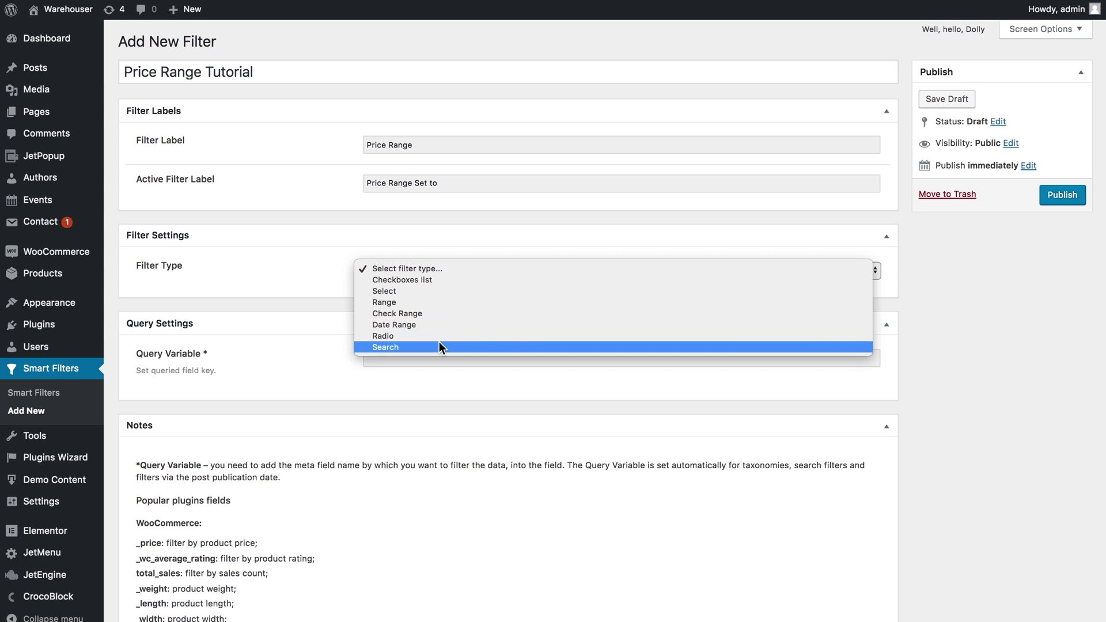
Make it a Range filter with &nbsp; as the thousands separator.
{"action": "left_click", "coordinate": [403, 302]}
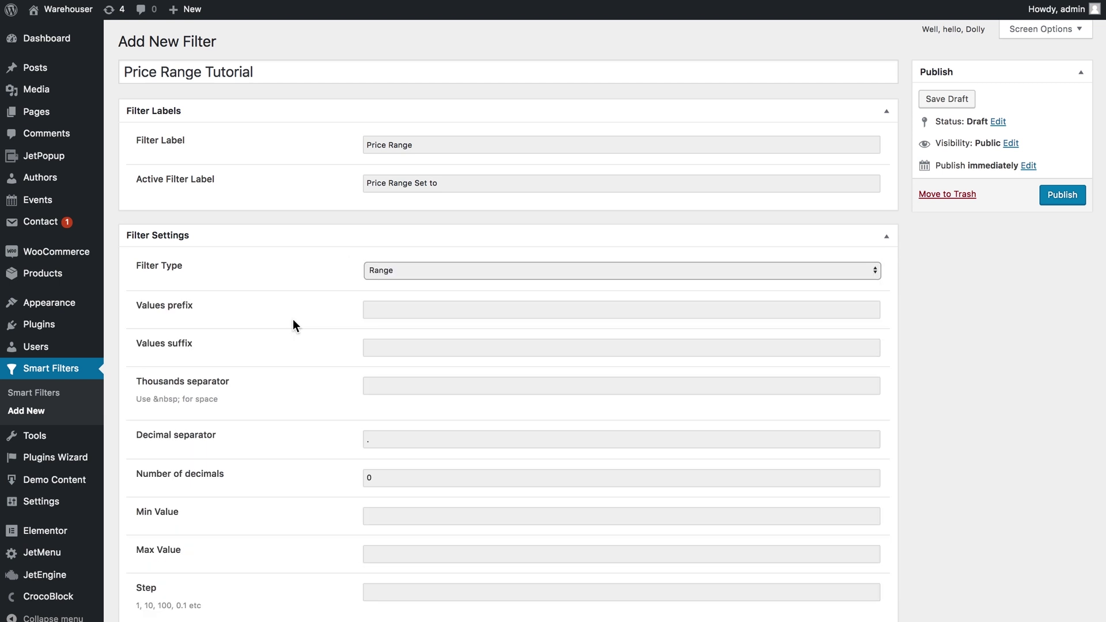
{"action": "scroll", "coordinate": [294, 324], "scroll_direction": "down", "scroll_amount": 3}
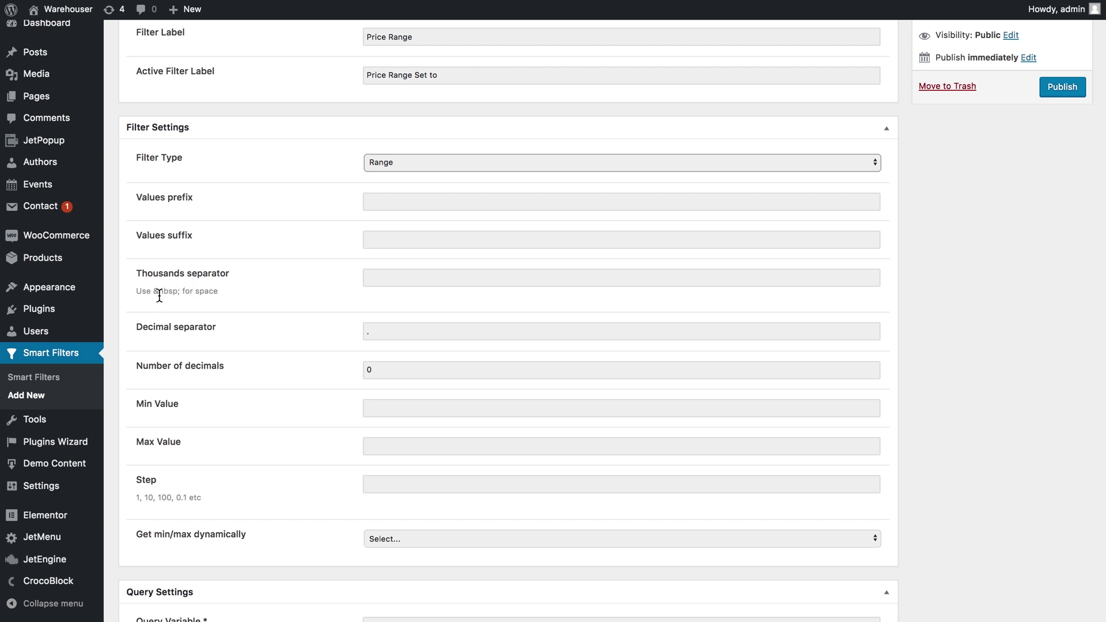
{"action": "left_click_drag", "start_coordinate": [155, 291], "coordinate": [180, 291]}
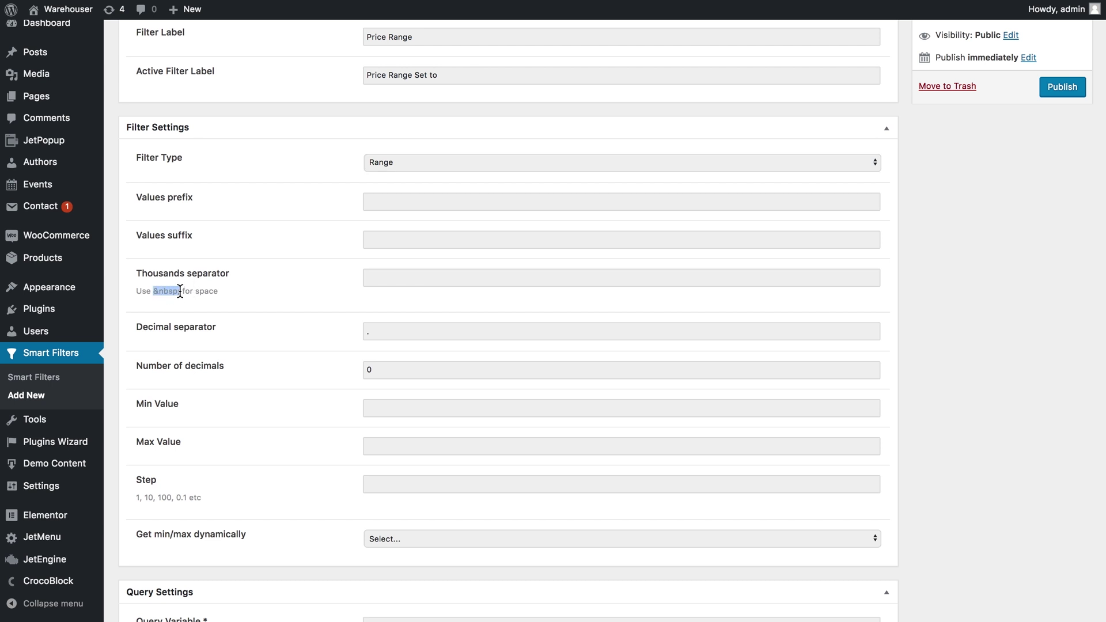
{"action": "key", "text": "ctrl+c"}
{"action": "left_click", "coordinate": [375, 277]}
{"action": "key", "text": "ctrl+v"}
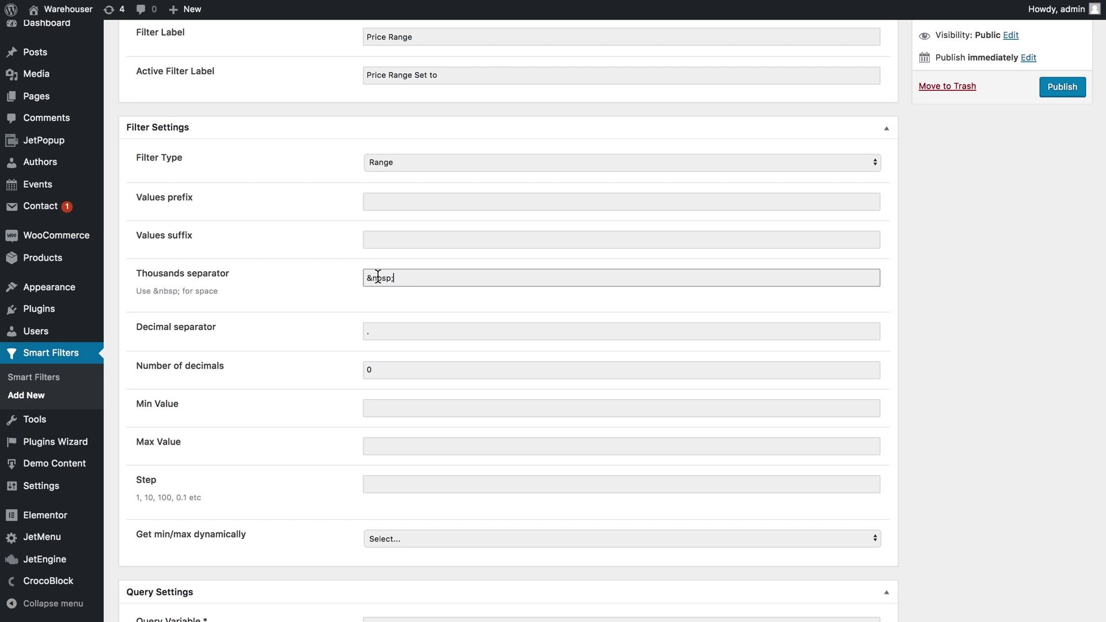
Take the min/max values dynamically from WooCommerce min/max prices.
{"action": "scroll", "coordinate": [186, 337], "scroll_direction": "down", "scroll_amount": 1}
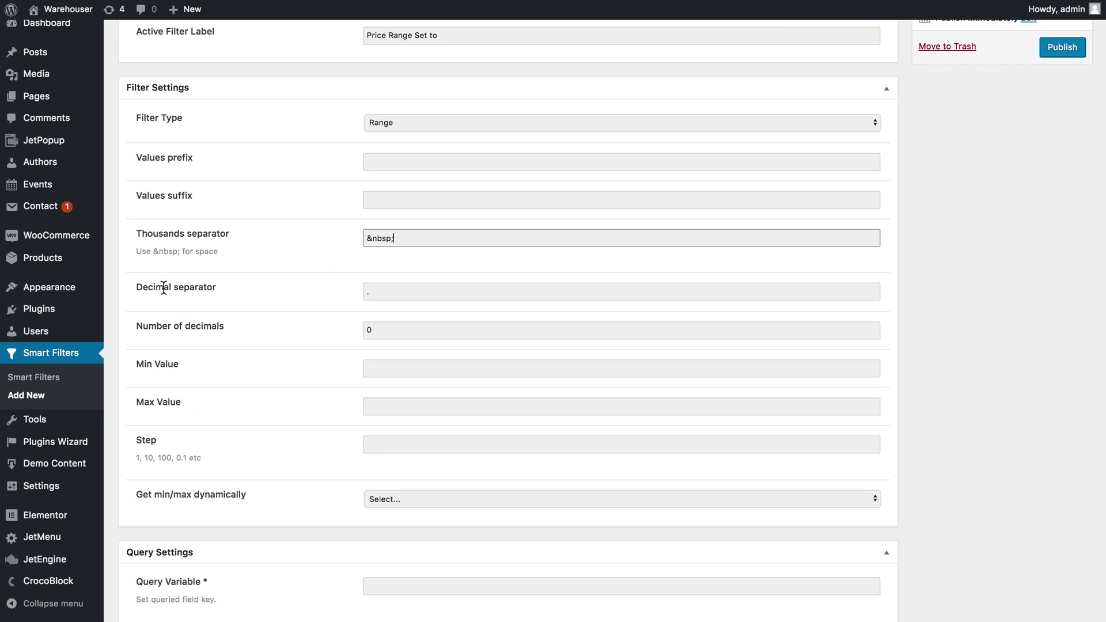
{"action": "scroll", "coordinate": [181, 334], "scroll_direction": "down", "scroll_amount": 1}
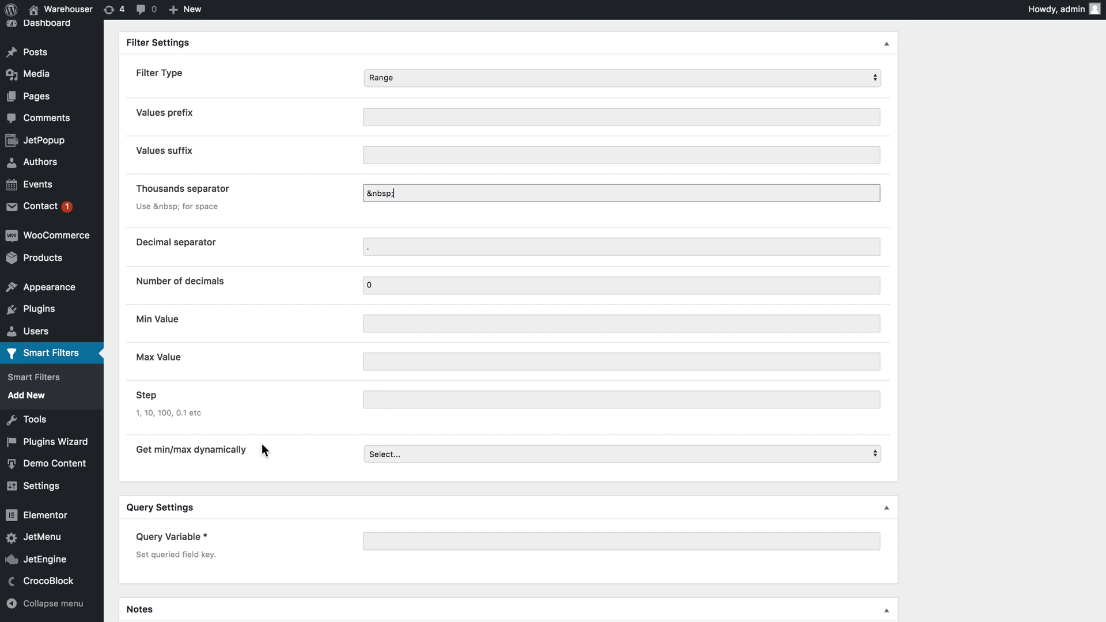
{"action": "left_click", "coordinate": [411, 453]}
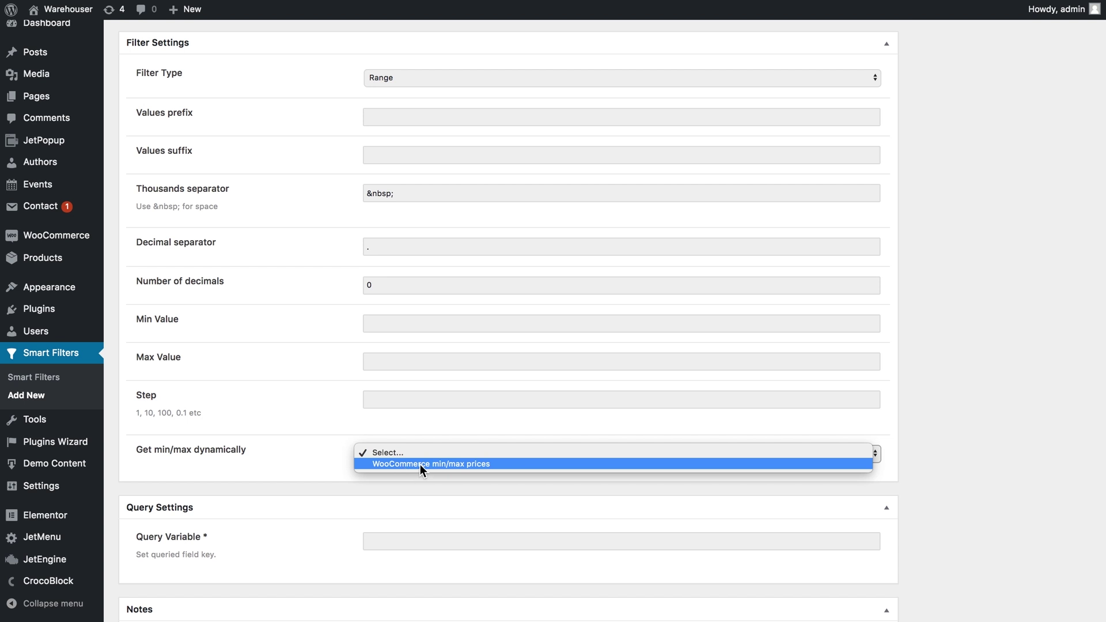
{"action": "left_click", "coordinate": [420, 464]}
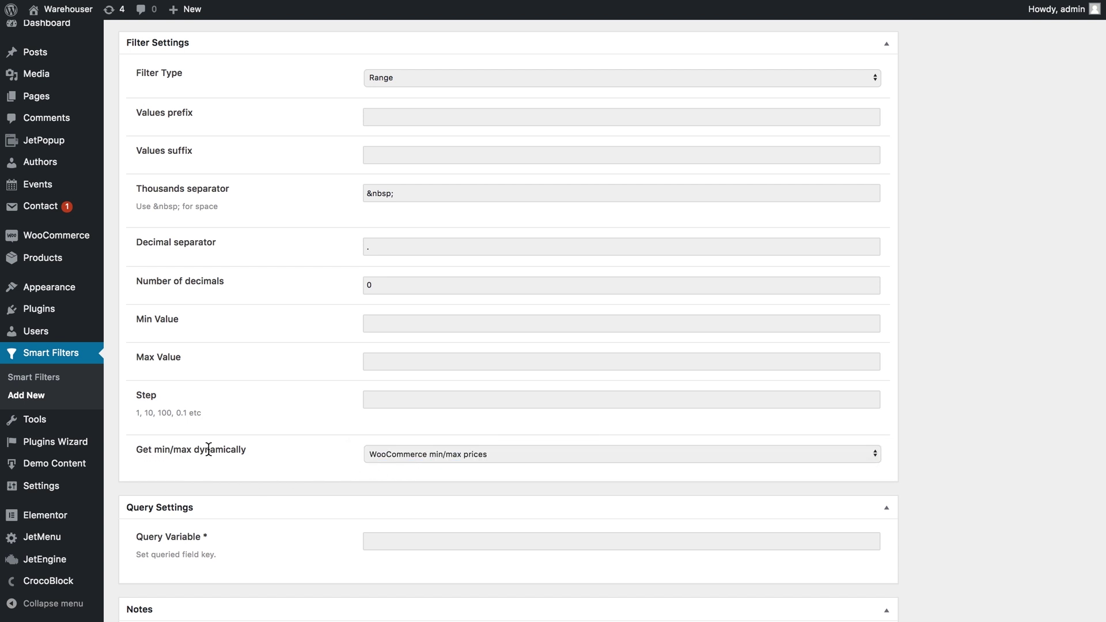
Enter _price, copied from the Notes panel, as the filter's Query Variable.
{"action": "scroll", "coordinate": [230, 452], "scroll_direction": "down", "scroll_amount": 5}
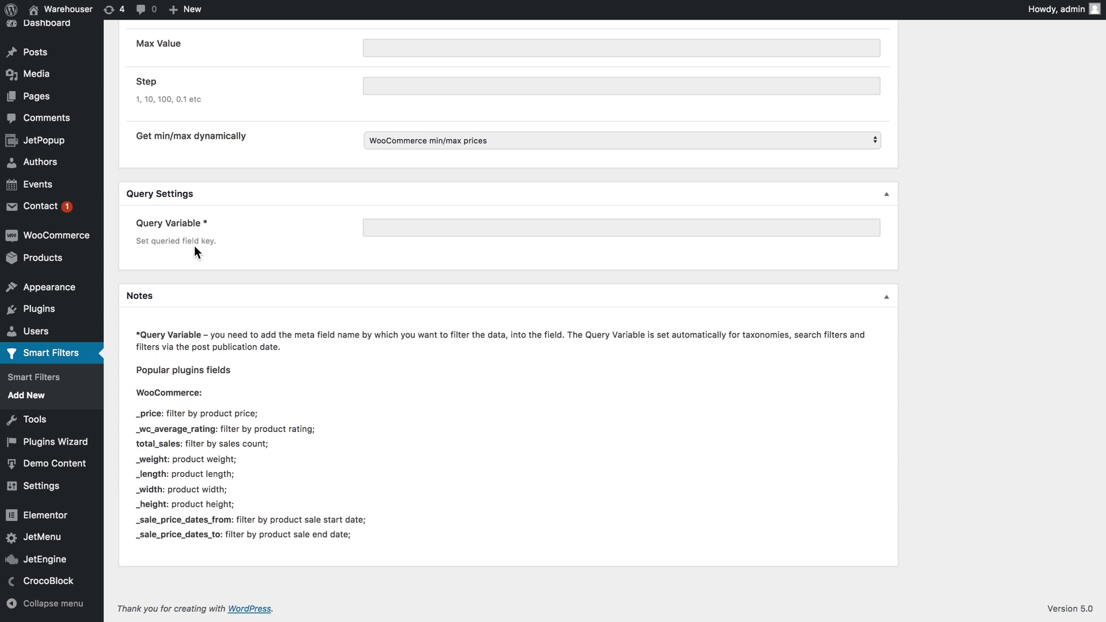
{"action": "left_click_drag", "start_coordinate": [139, 416], "coordinate": [163, 416]}
{"action": "left_click", "coordinate": [416, 233]}
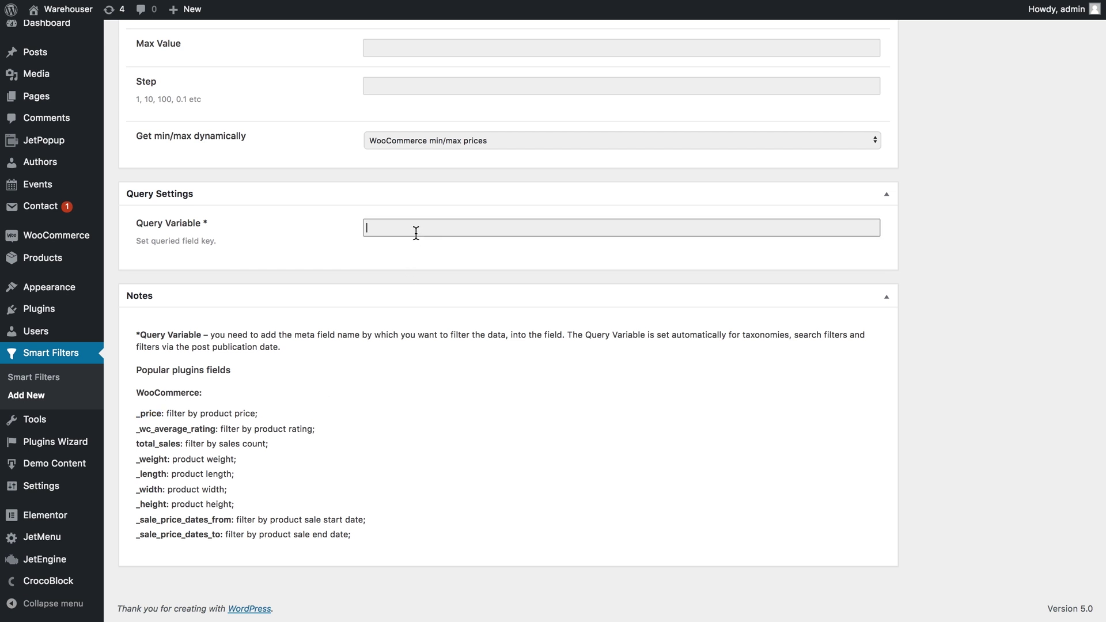
{"action": "key", "text": "super+v"}
{"action": "scroll", "coordinate": [478, 291], "scroll_direction": "up", "scroll_amount": 4}
{"action": "scroll", "coordinate": [480, 290], "scroll_direction": "up", "scroll_amount": 10}
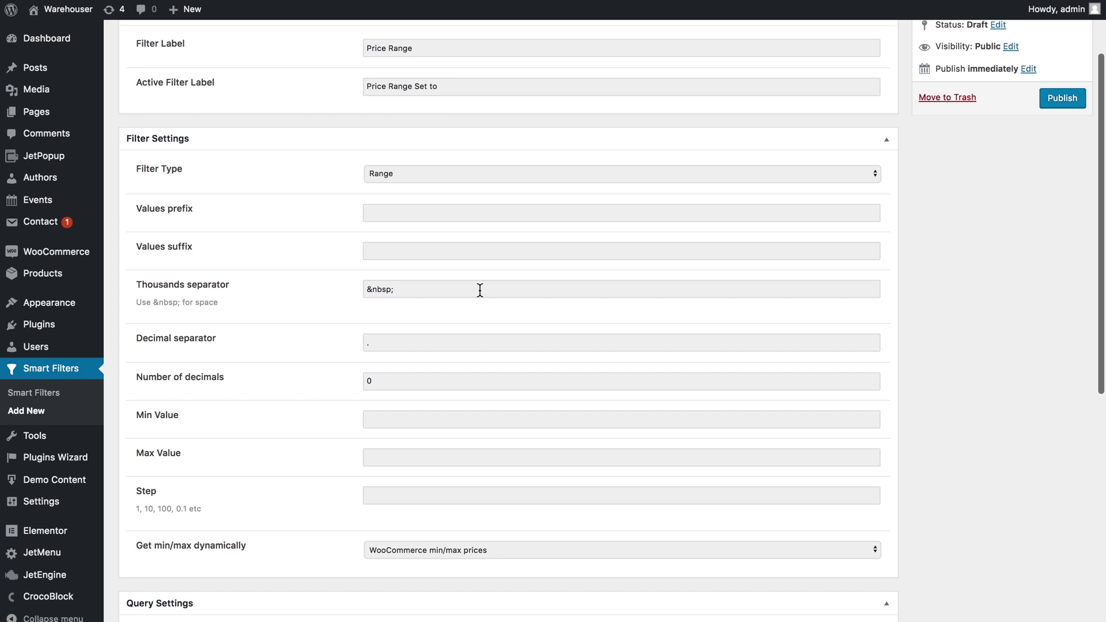
{"action": "scroll", "coordinate": [479, 289], "scroll_direction": "up", "scroll_amount": 4}
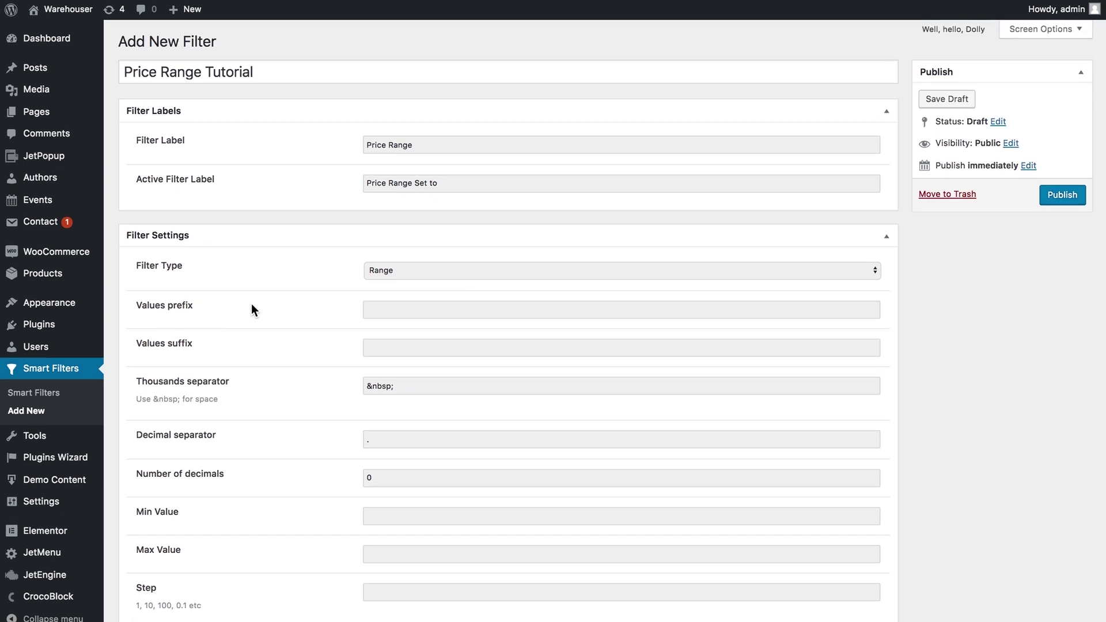
Set the values prefix to $ and publish the Price Range Tutorial filter.
{"action": "left_click", "coordinate": [388, 315]}
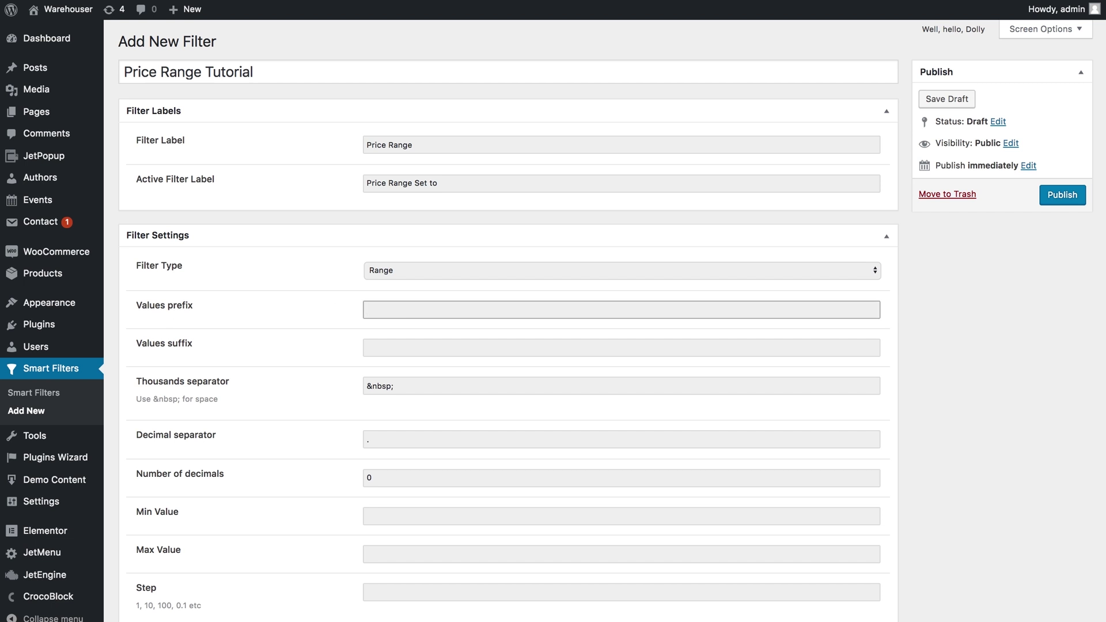
{"action": "type", "text": "$"}
{"action": "left_click", "coordinate": [1057, 195]}
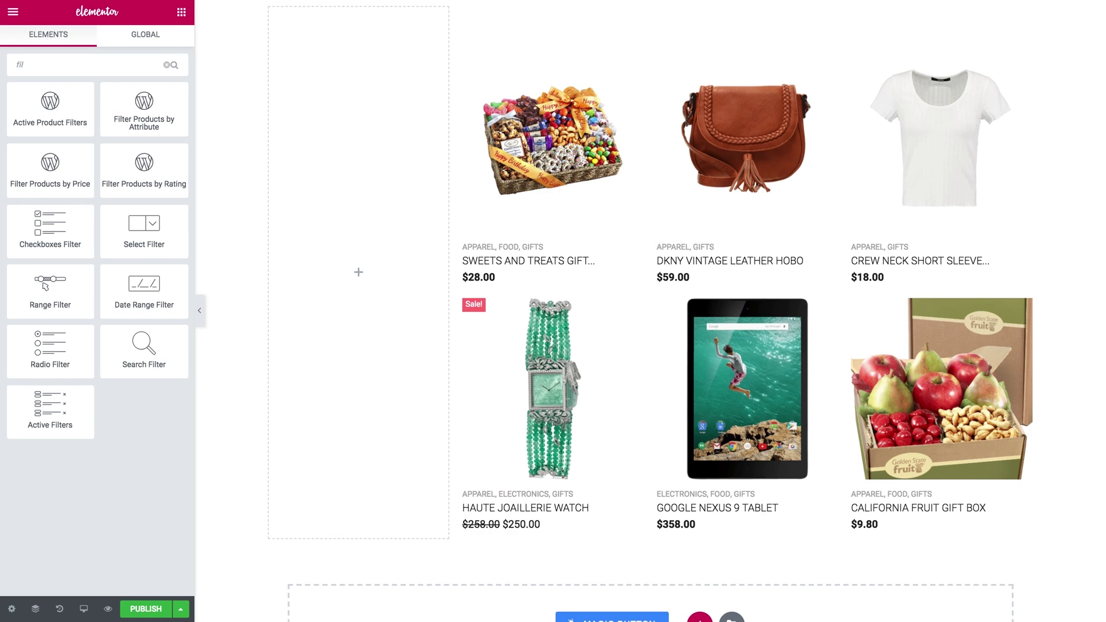
{"action": "type", "text": "ter"}
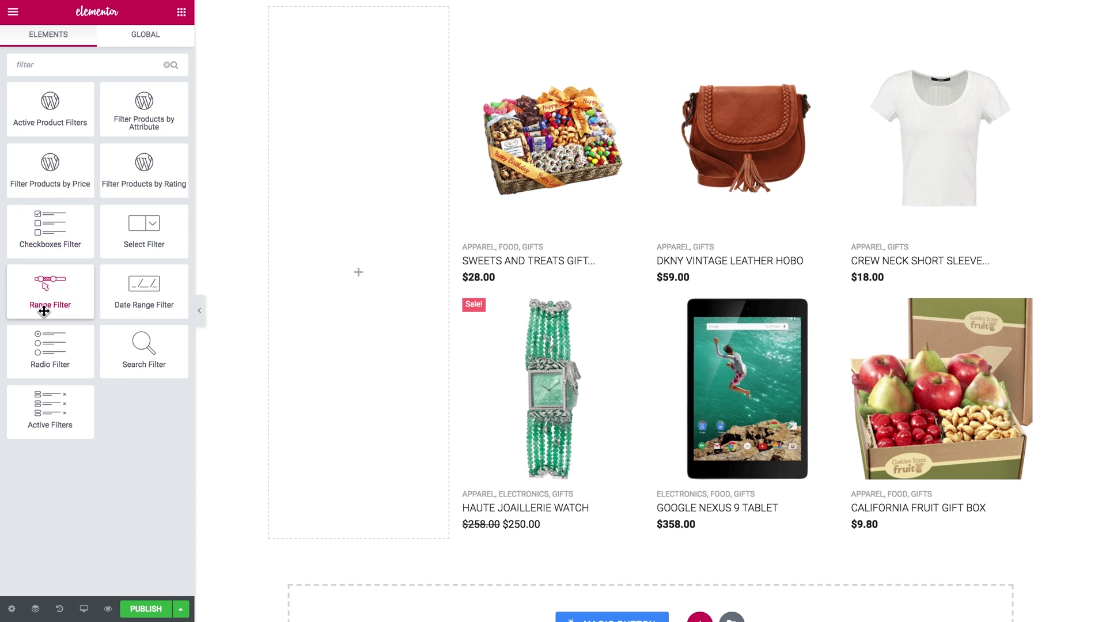
Drag the Range Filter widget into the empty column left of the product grid.
{"action": "left_click_drag", "start_coordinate": [72, 304], "coordinate": [355, 258]}
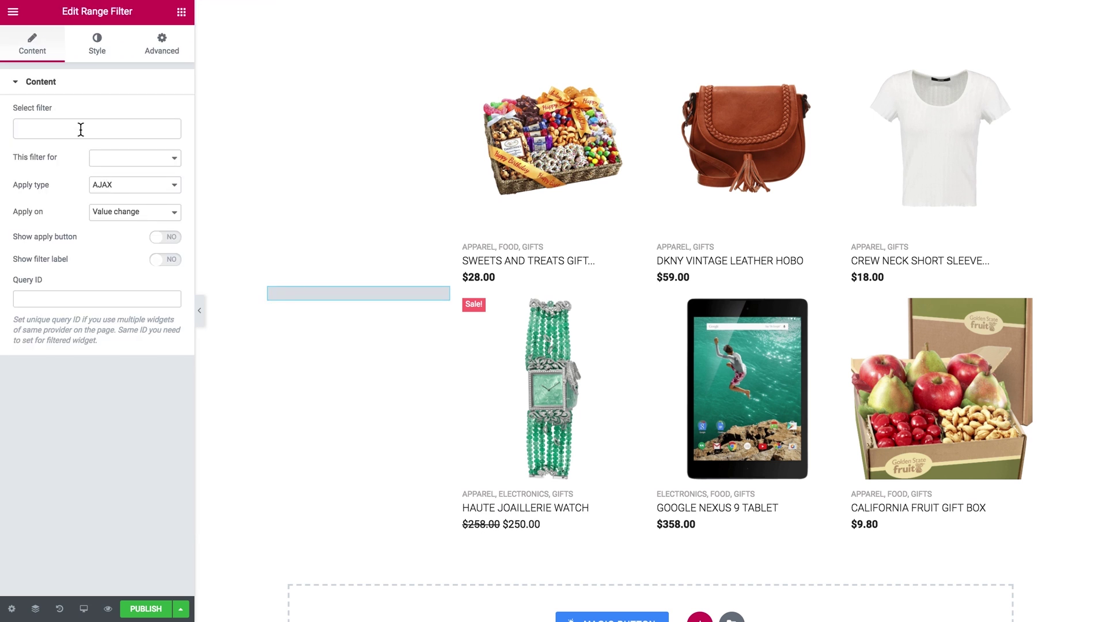
Select Price Range Tutorial as the widget's filter, showing a $9 — $452 range.
{"action": "left_click", "coordinate": [72, 129]}
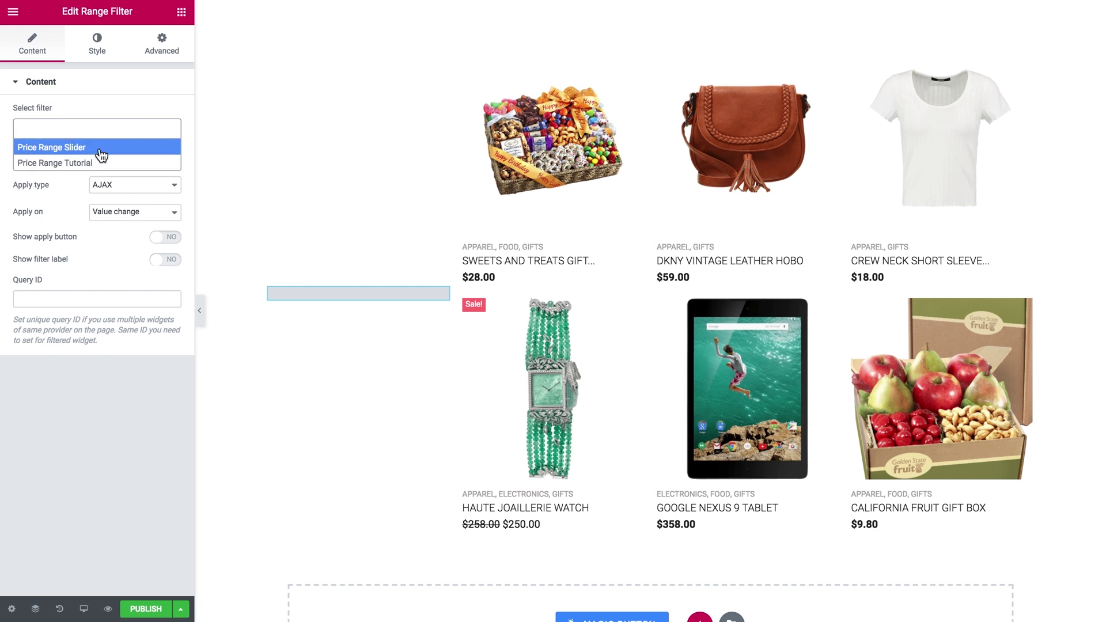
{"action": "left_click", "coordinate": [64, 164]}
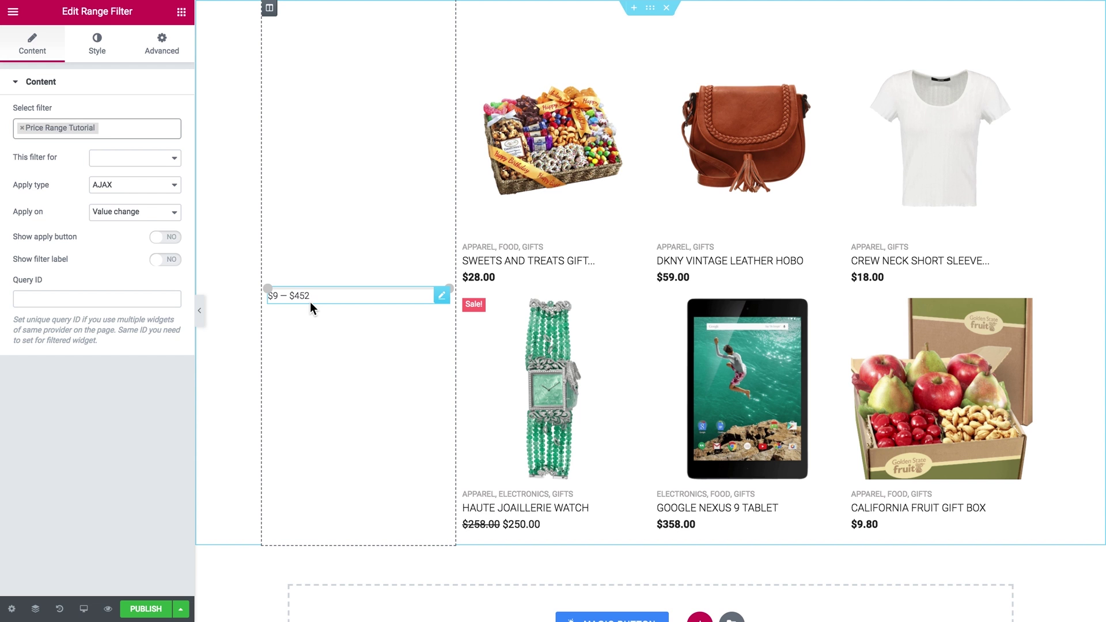
Target the JetWooBuilder Products Grid, with AJAX apply type triggered on value change.
{"action": "left_click", "coordinate": [148, 158]}
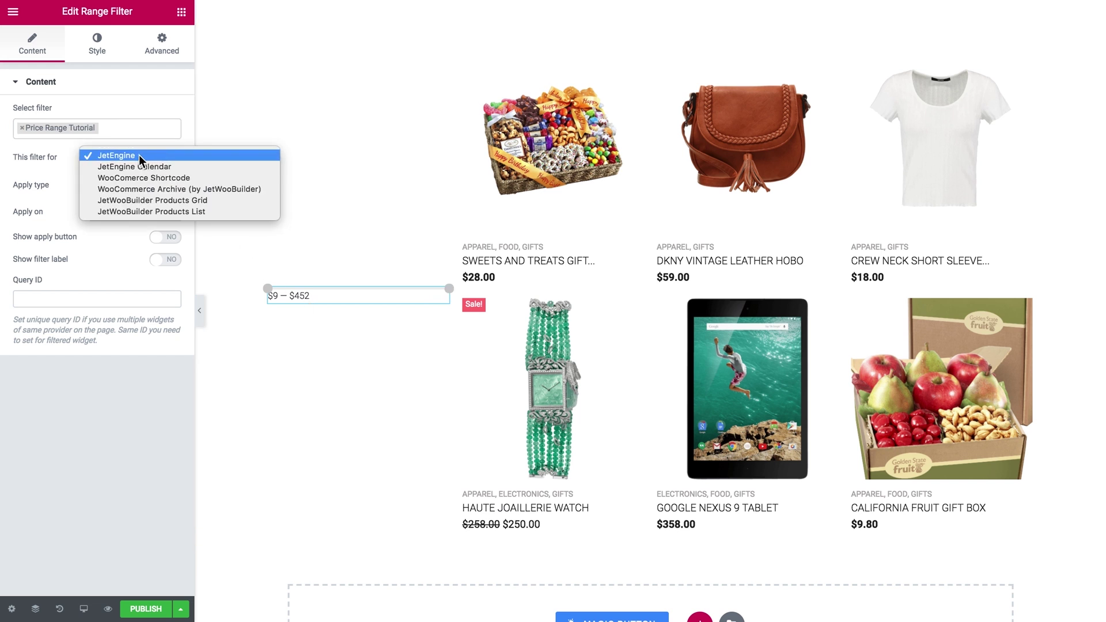
{"action": "left_click", "coordinate": [135, 201]}
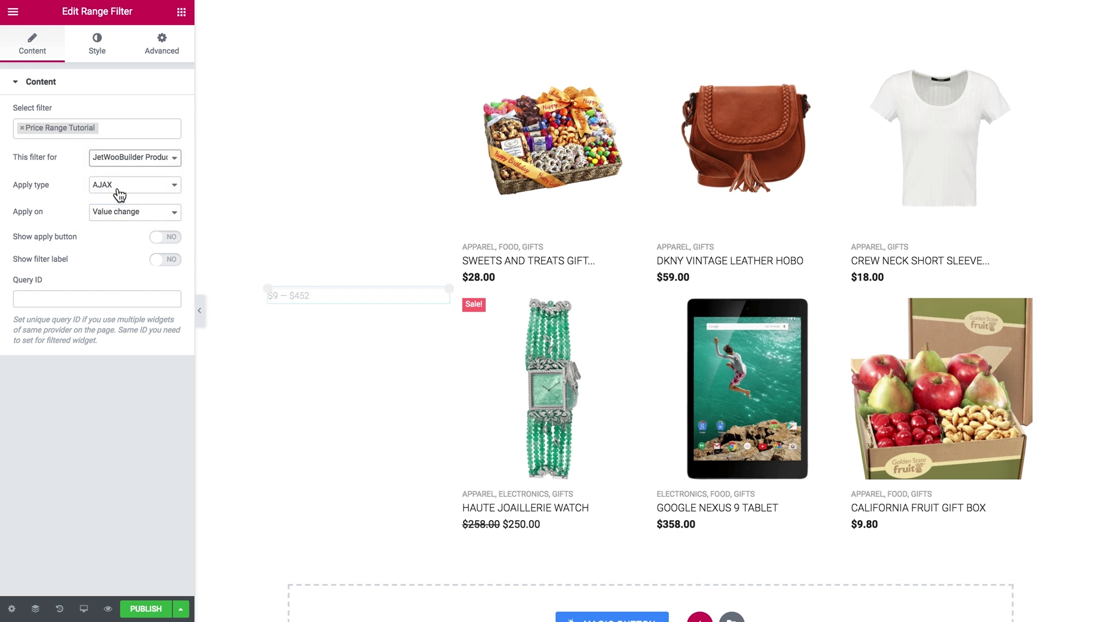
{"action": "left_click", "coordinate": [118, 190]}
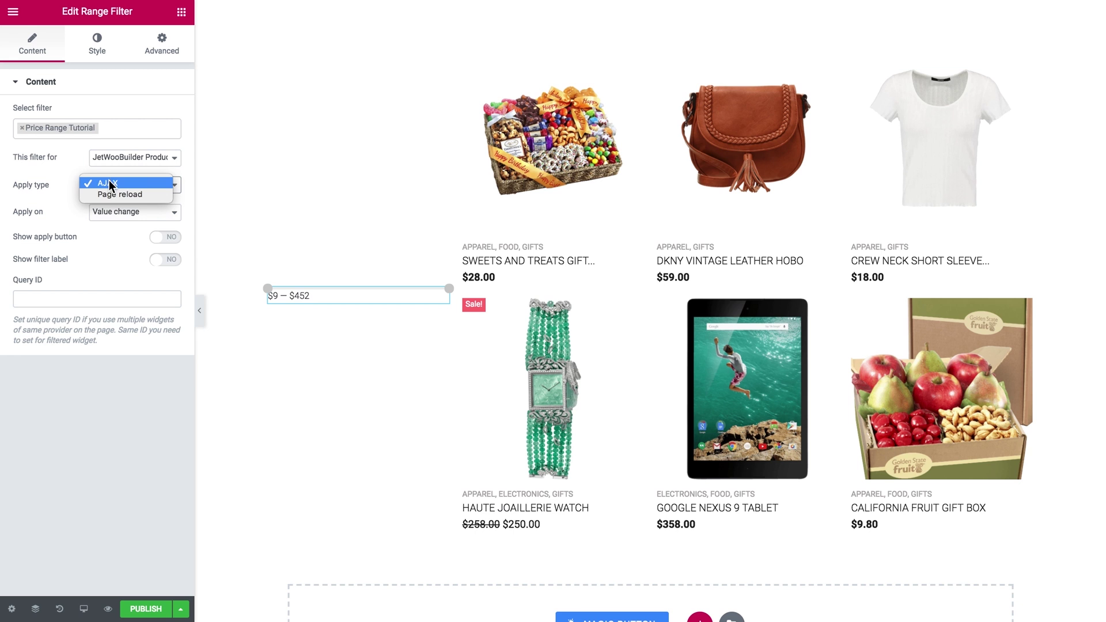
{"action": "left_click", "coordinate": [110, 184]}
{"action": "left_click", "coordinate": [114, 213]}
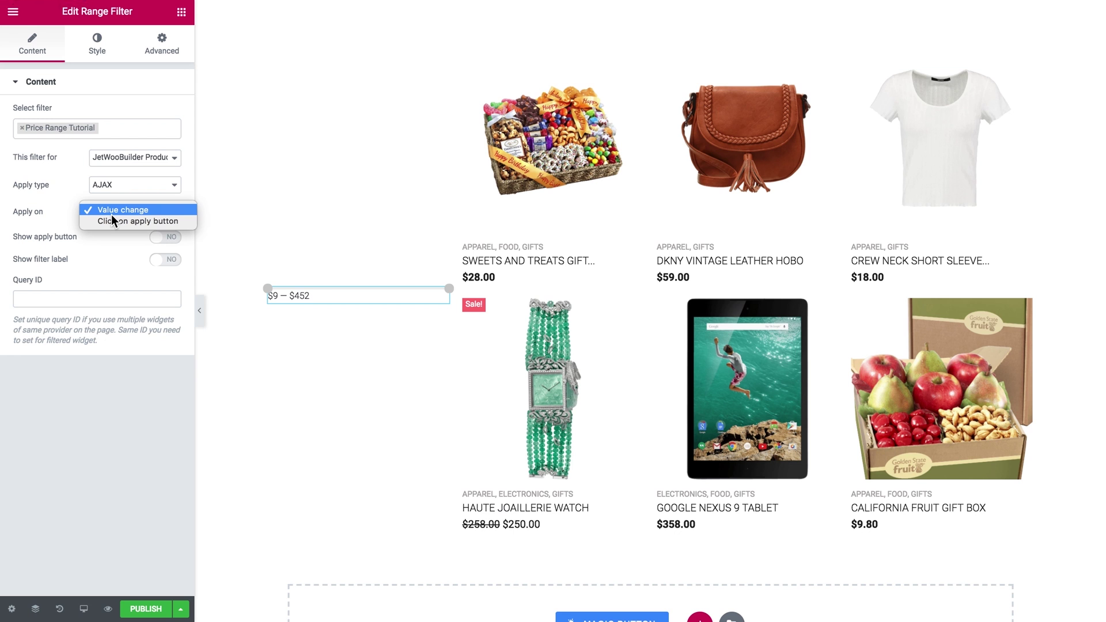
{"action": "left_click", "coordinate": [102, 244]}
Leave both the apply button and the filter label switched off.
{"action": "left_click", "coordinate": [164, 238]}
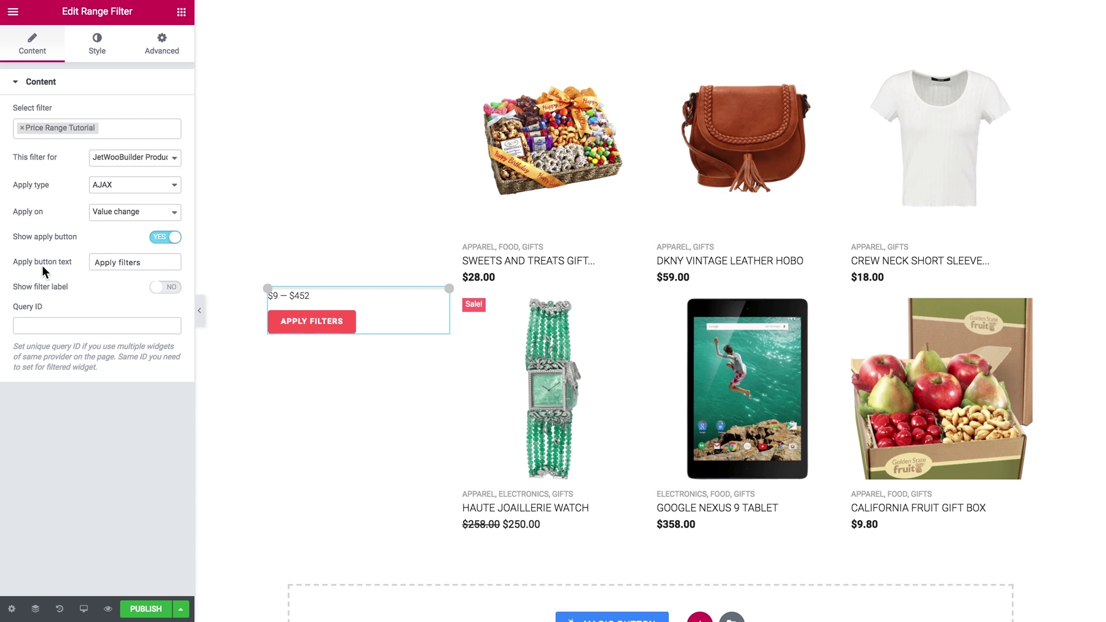
{"action": "left_click", "coordinate": [167, 238]}
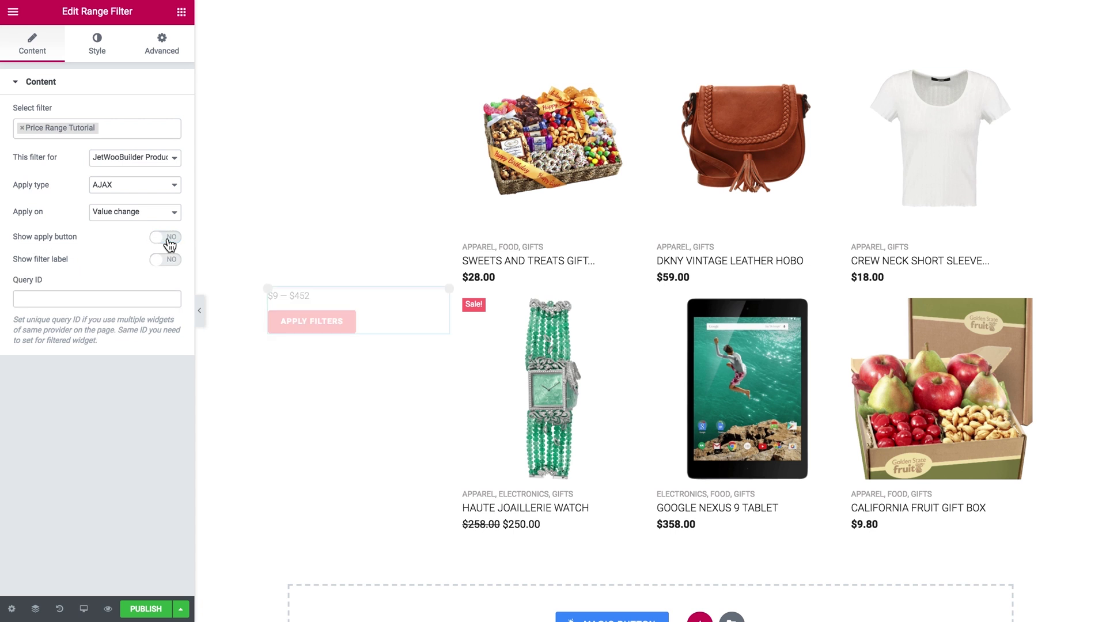
{"action": "left_click", "coordinate": [165, 262]}
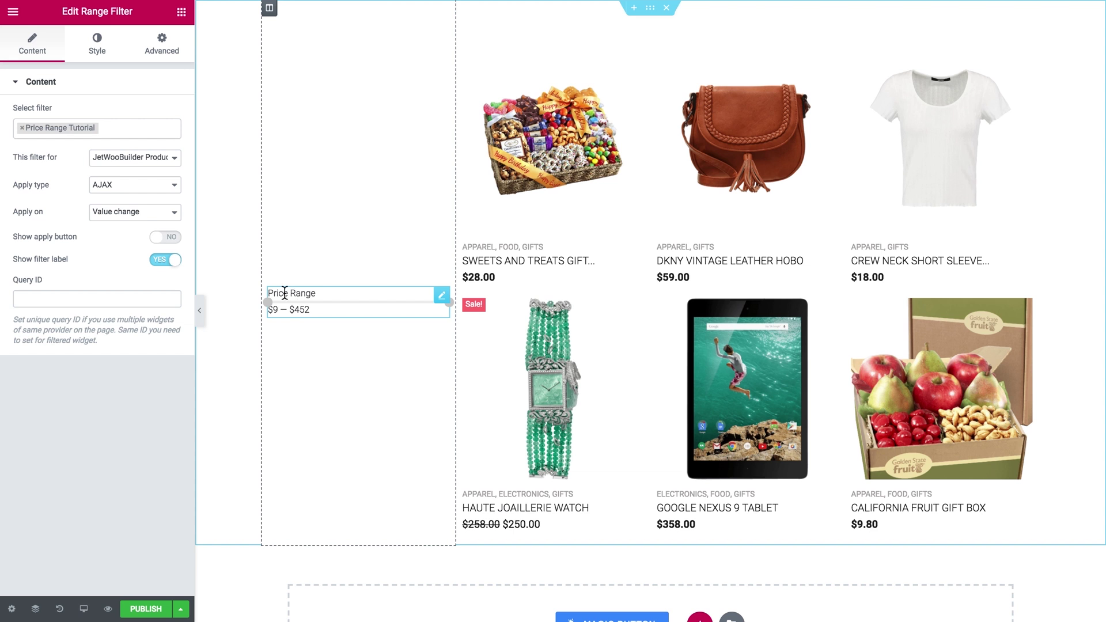
{"action": "left_click", "coordinate": [168, 260]}
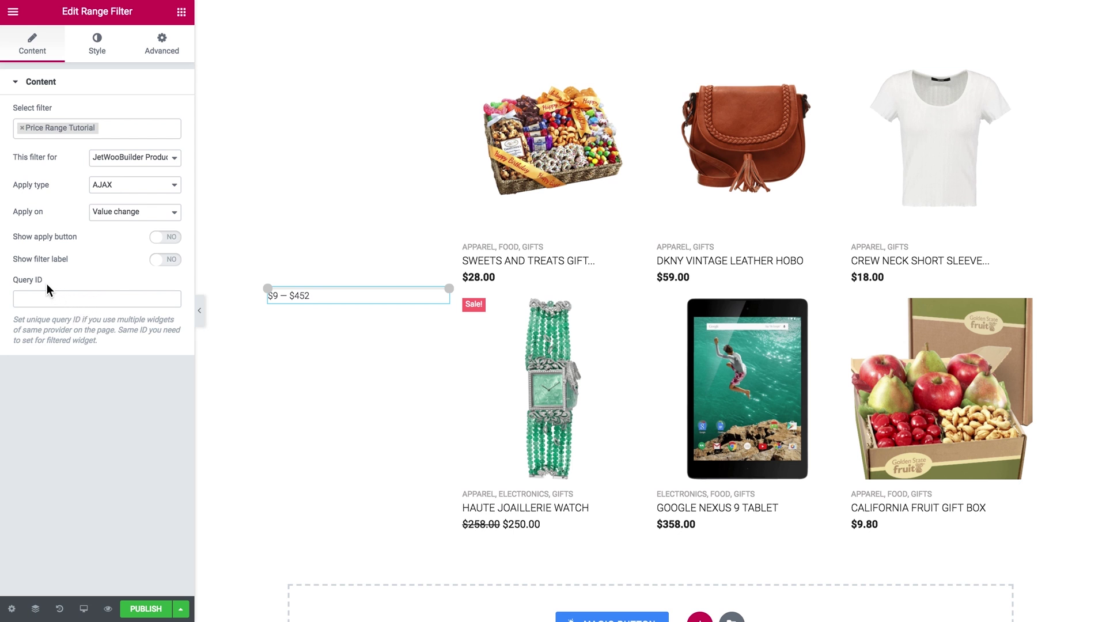
Set the slider track stroke to 6 and the points to 18 by 18.
{"action": "left_click", "coordinate": [97, 45]}
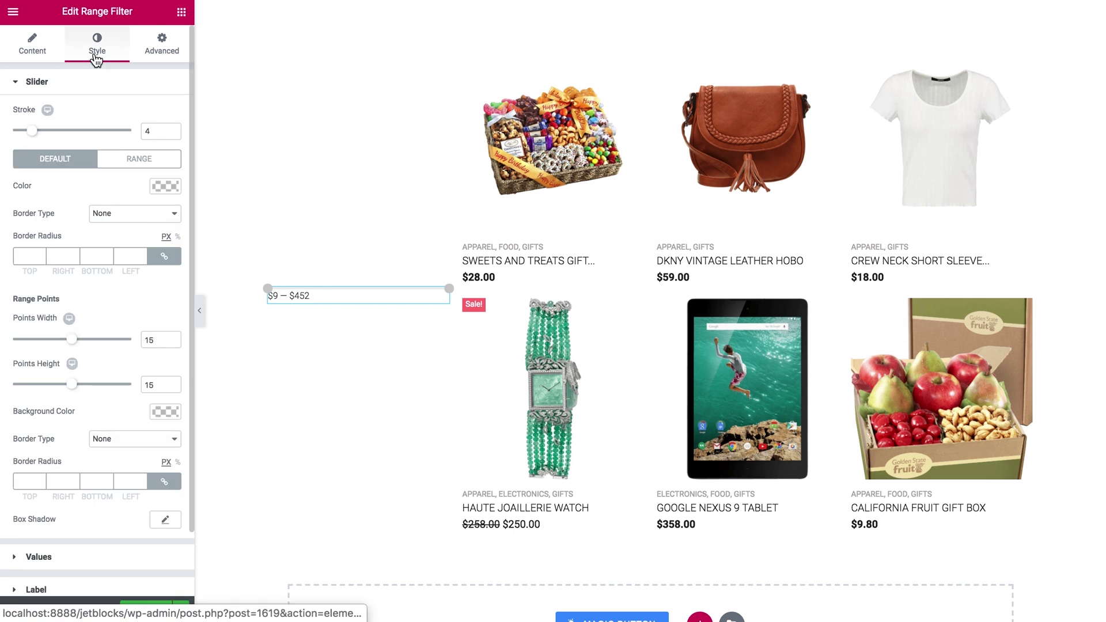
{"action": "left_click_drag", "start_coordinate": [34, 134], "coordinate": [44, 138]}
{"action": "left_click_drag", "start_coordinate": [71, 339], "coordinate": [84, 339]}
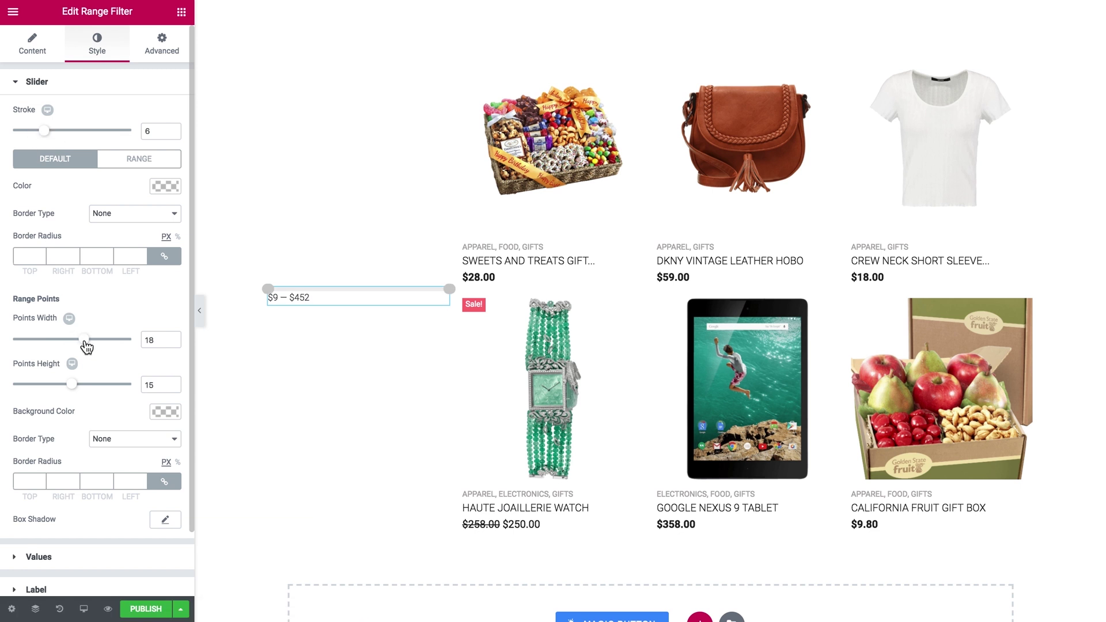
{"action": "double_click", "coordinate": [148, 385]}
{"action": "type", "text": "18"}
Add a top margin to the price values and a 46px right margin to the widget.
{"action": "scroll", "coordinate": [54, 499], "scroll_direction": "down", "scroll_amount": 2}
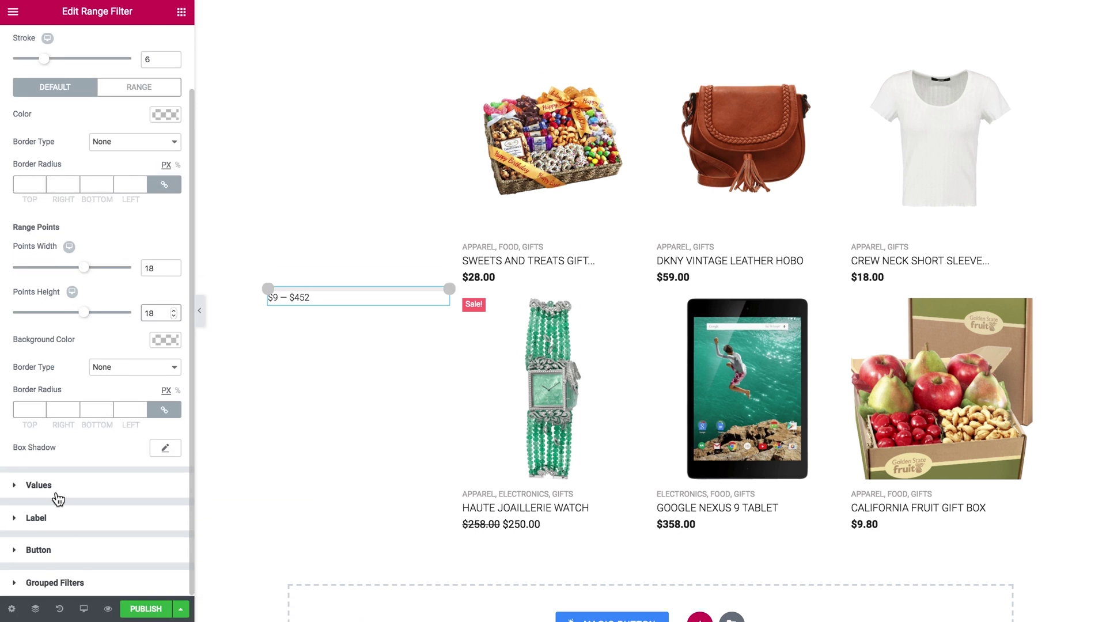
{"action": "left_click", "coordinate": [55, 488]}
{"action": "left_click", "coordinate": [42, 215]}
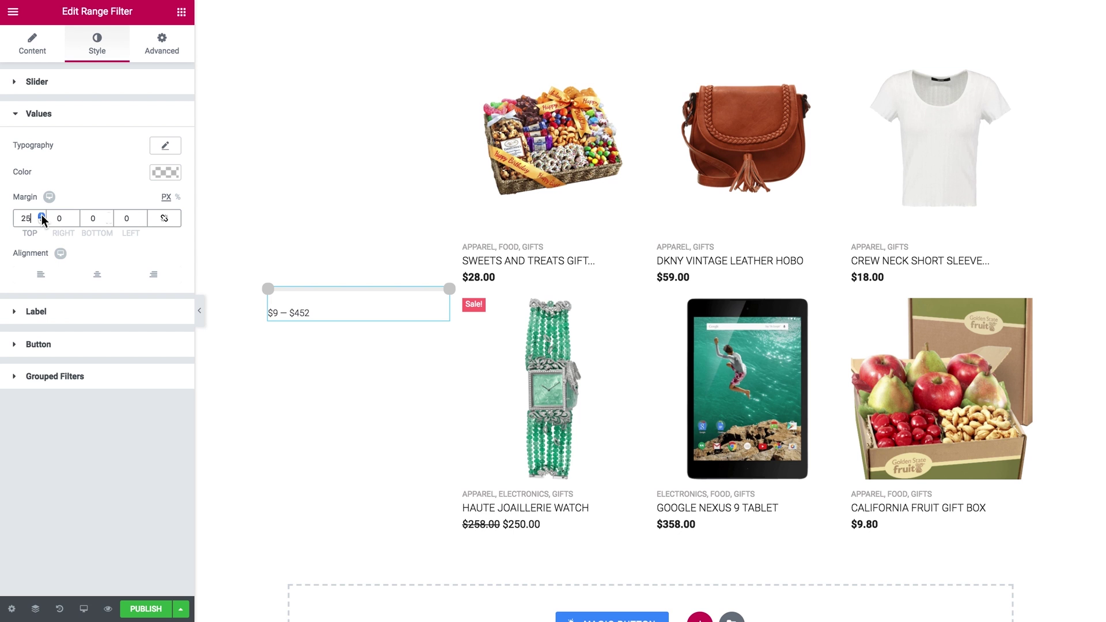
{"action": "left_click", "coordinate": [162, 43]}
{"action": "left_click", "coordinate": [74, 129]}
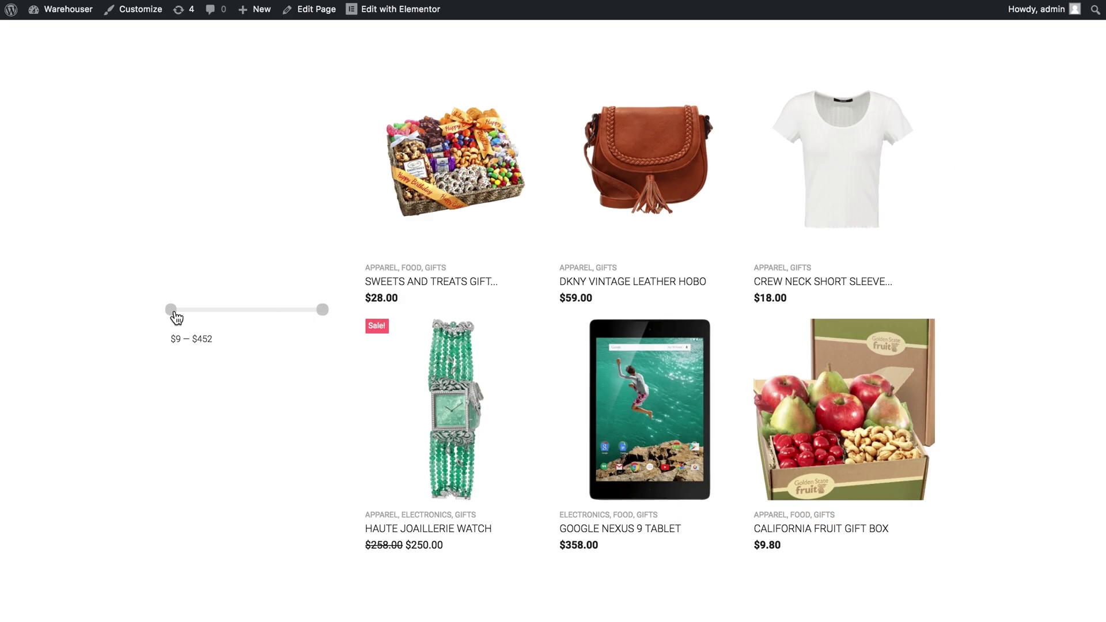
Drag the slider handles to $72 and $270 so the product grid refilters.
{"action": "left_click_drag", "start_coordinate": [171, 311], "coordinate": [192, 313]}
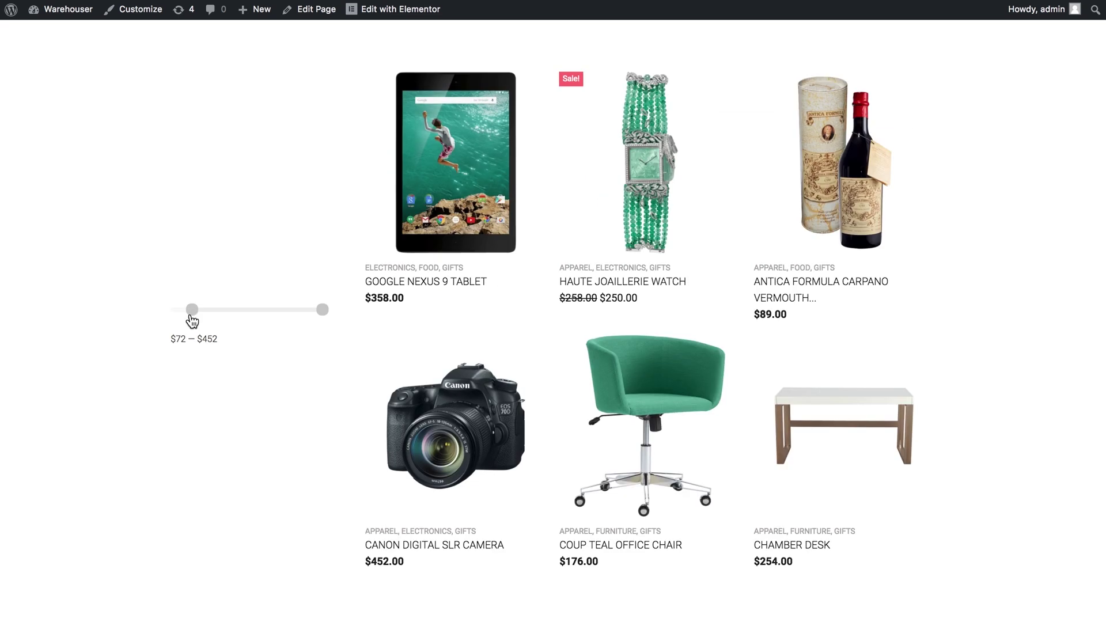
{"action": "left_click_drag", "start_coordinate": [319, 316], "coordinate": [259, 313]}
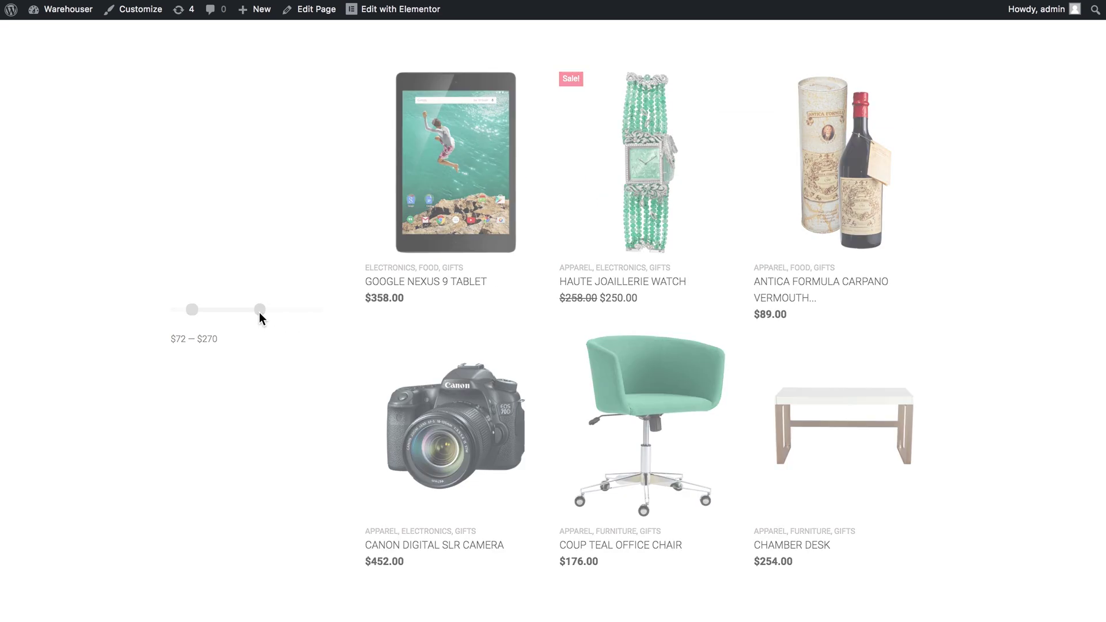